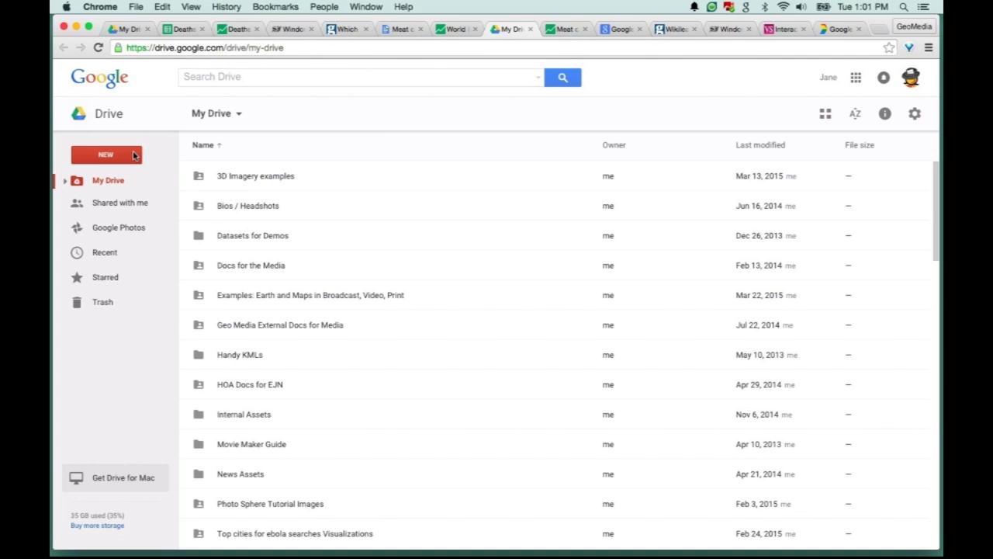
# - Open Google Drive's New menu and reveal Google Fusion Tables under More
pyautogui.click(134, 156)
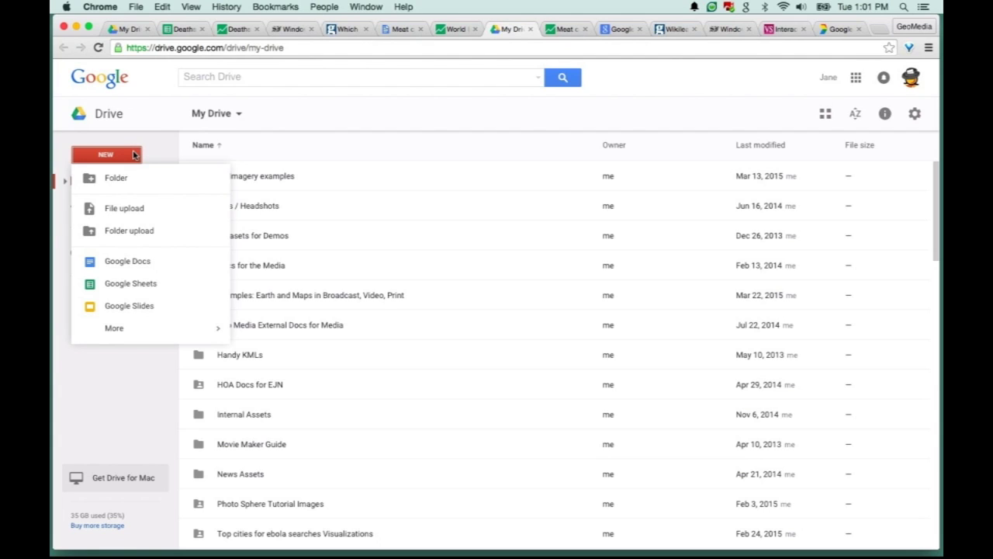
pyautogui.moveTo(177, 336)
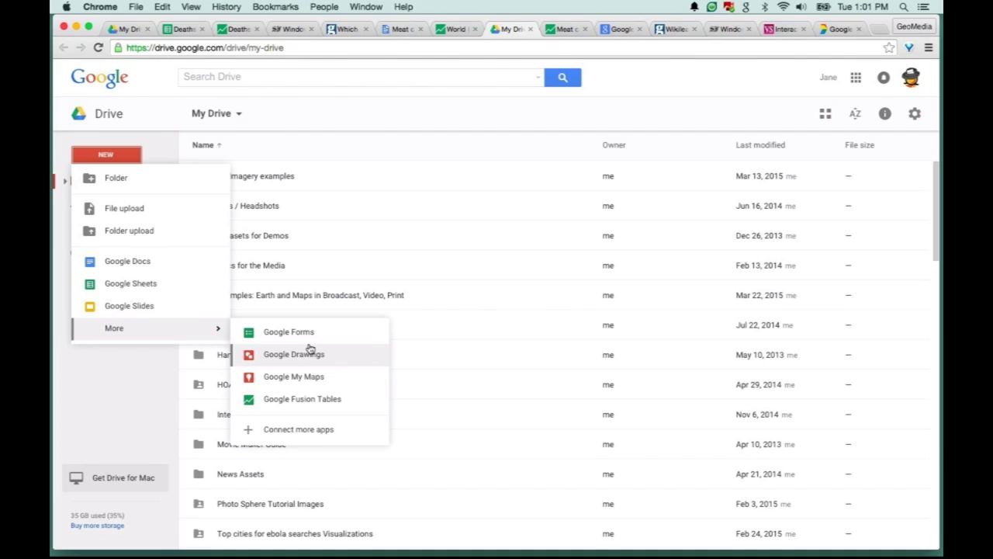
# - Import the meat consumption CSV into a new Fusion Table and begin the attribution 'Food and'
pyautogui.click(326, 405)
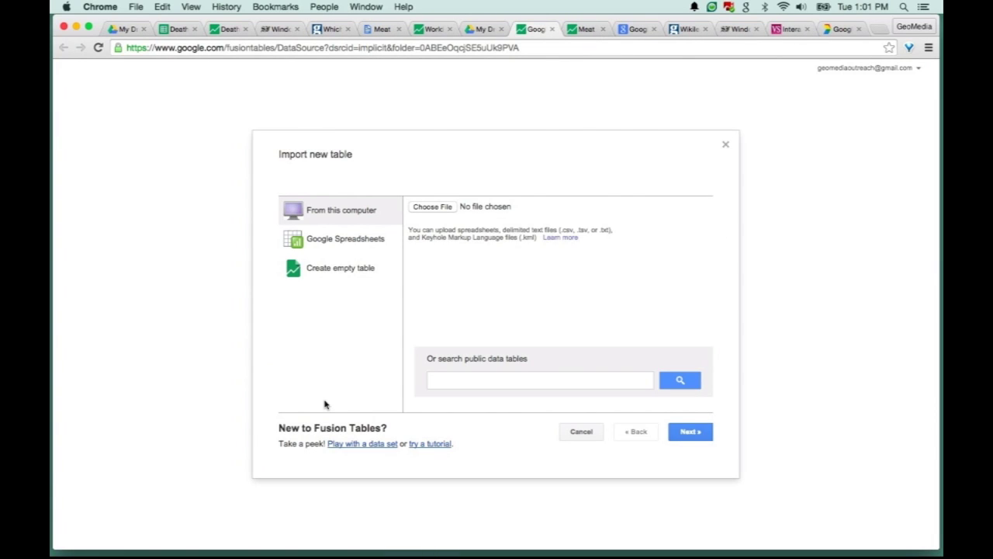
pyautogui.tripleClick(609, 235)
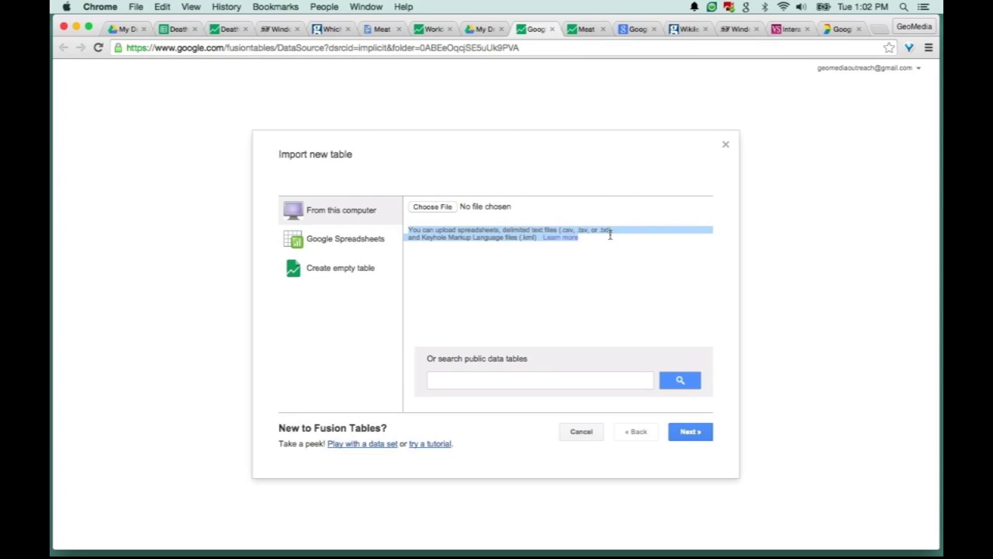
pyautogui.click(384, 250)
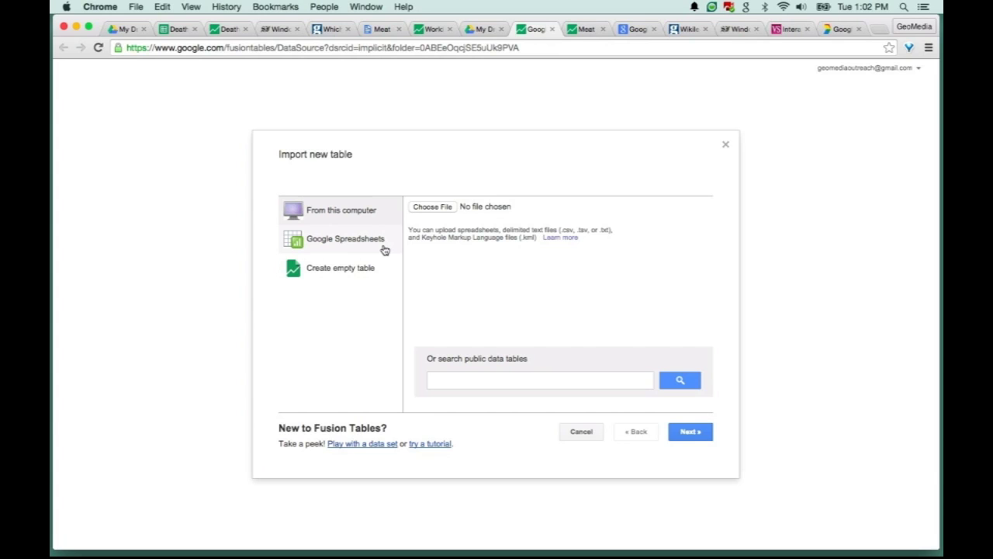
pyautogui.click(434, 209)
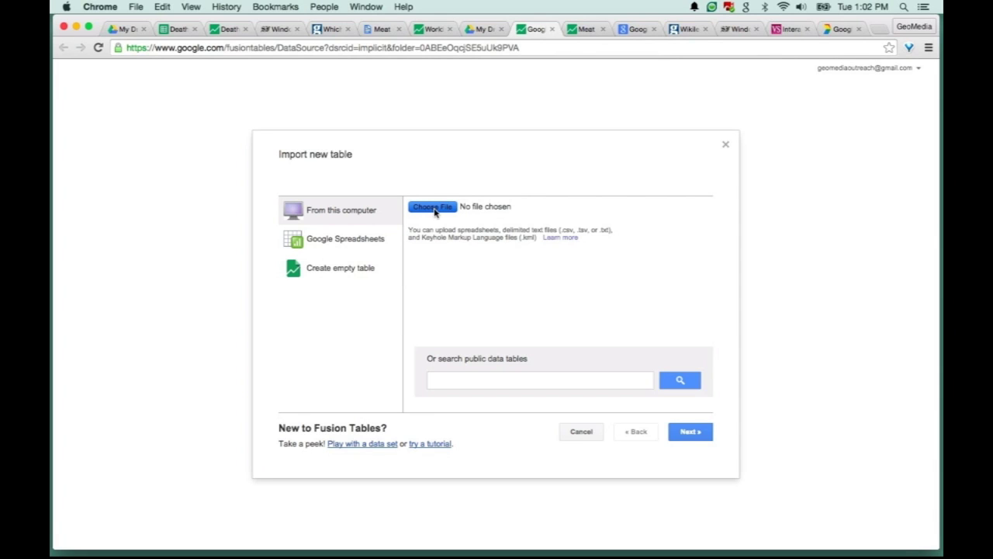
pyautogui.click(695, 433)
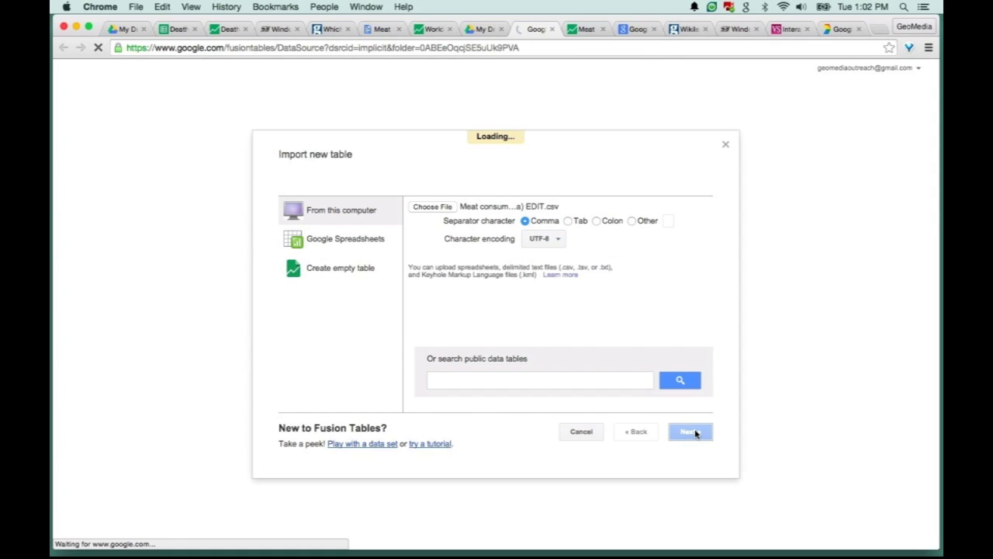
pyautogui.click(412, 285)
pyautogui.write('Food and')
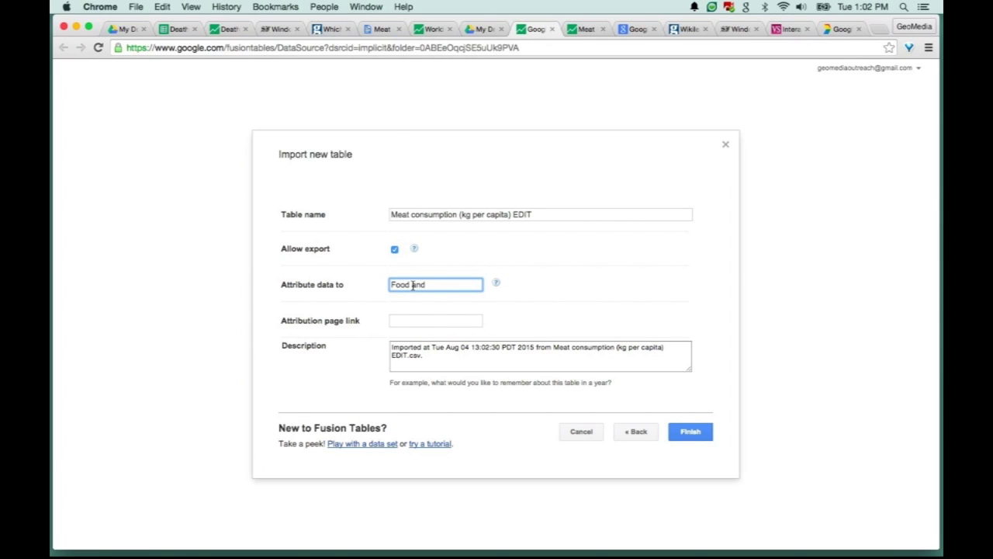
# - Attribute the data to the Food and Agriculture Organization of the United Nations and finish the import
pyautogui.write('Agriculture Organization of the United Nations')
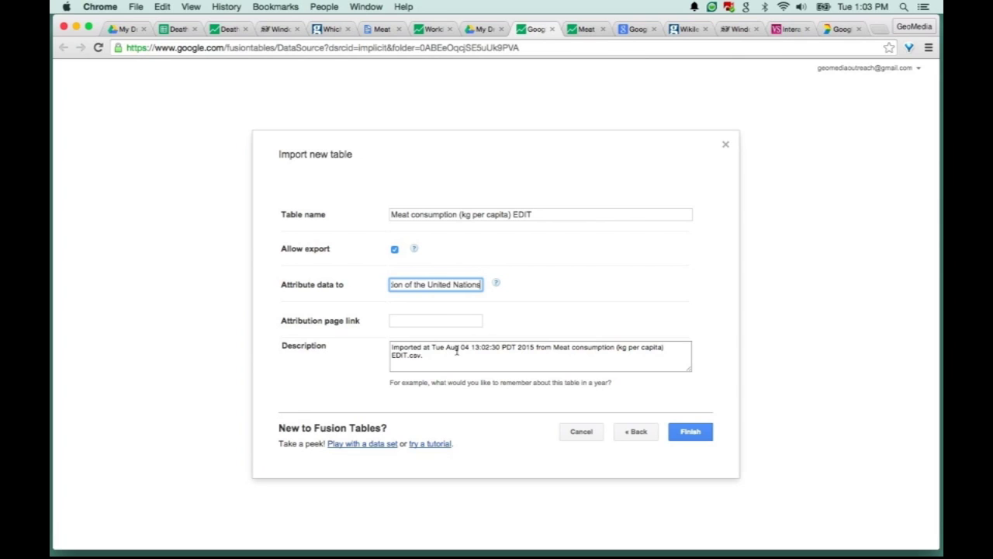
pyautogui.click(456, 350)
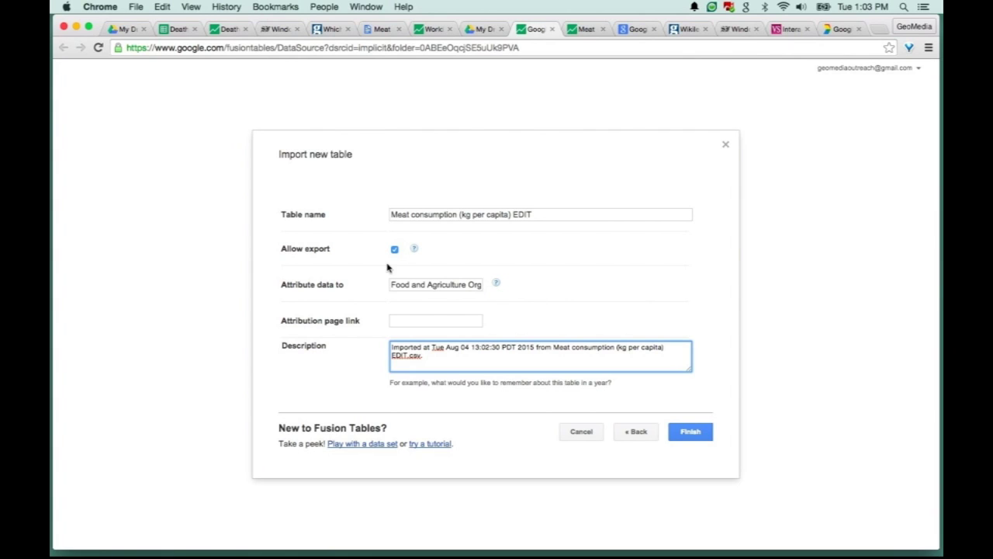
pyautogui.click(690, 431)
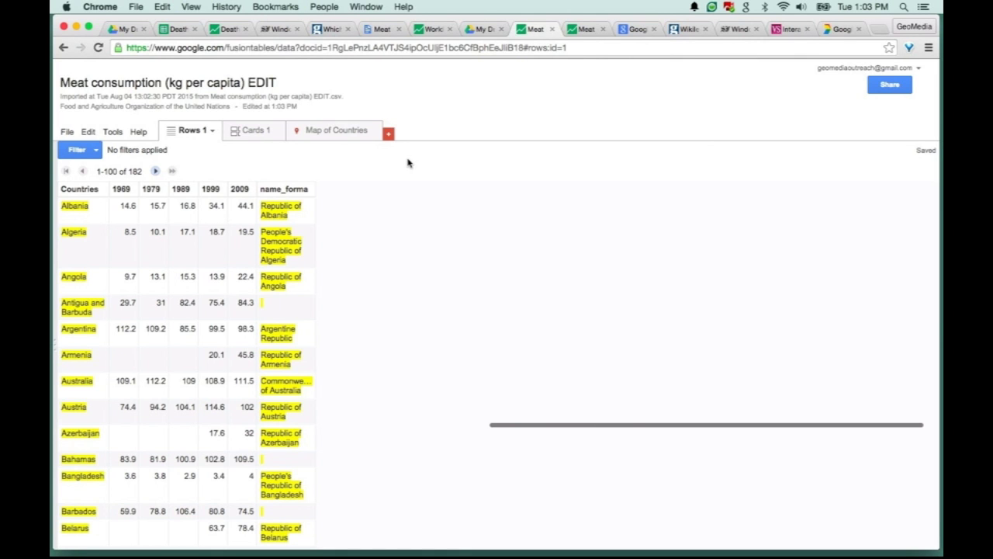
# - View the meat table's Map of Countries, then move to the Google tab
pyautogui.click(580, 30)
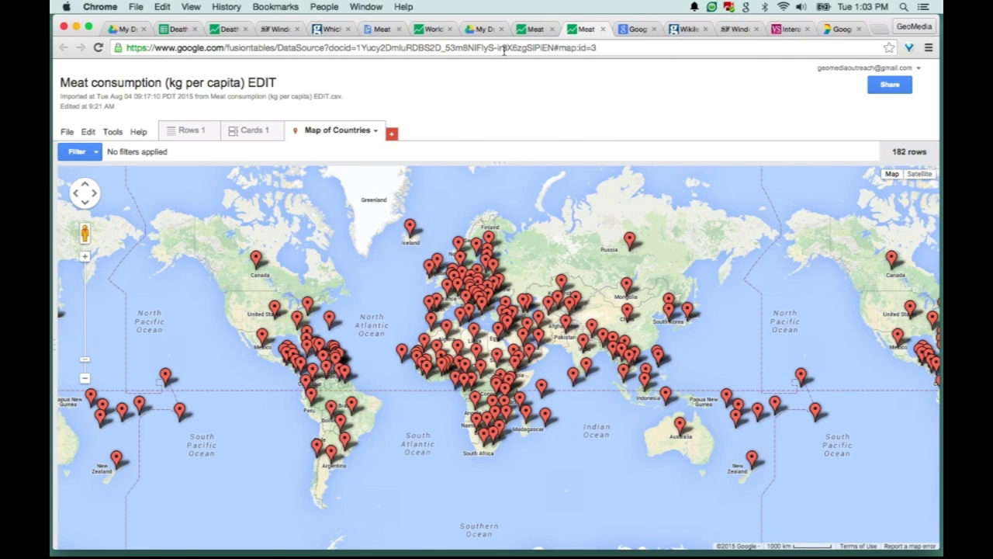
pyautogui.hotkey('ctrl', 'Tab')
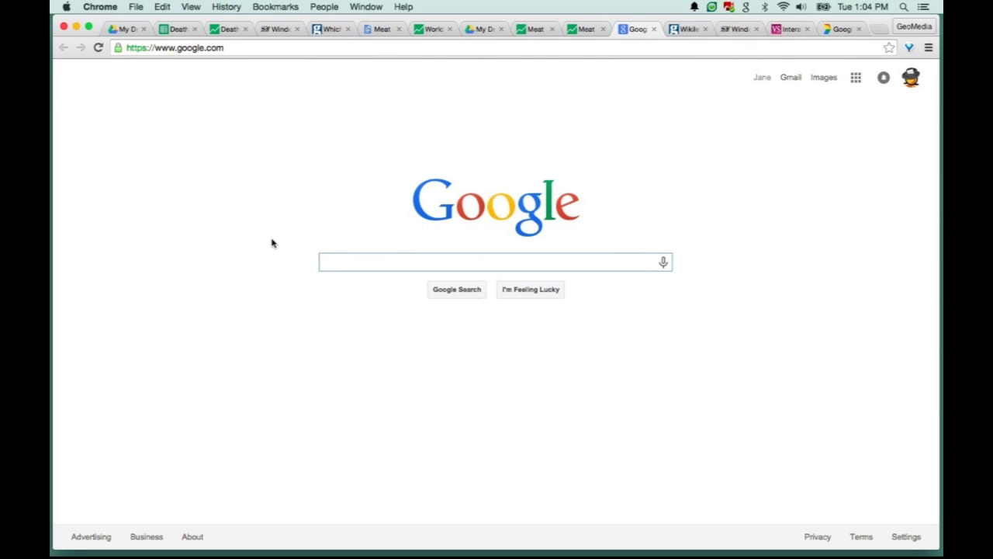
# - Search Google for 'filetype:kml world boundaries'
pyautogui.write('filetype:')
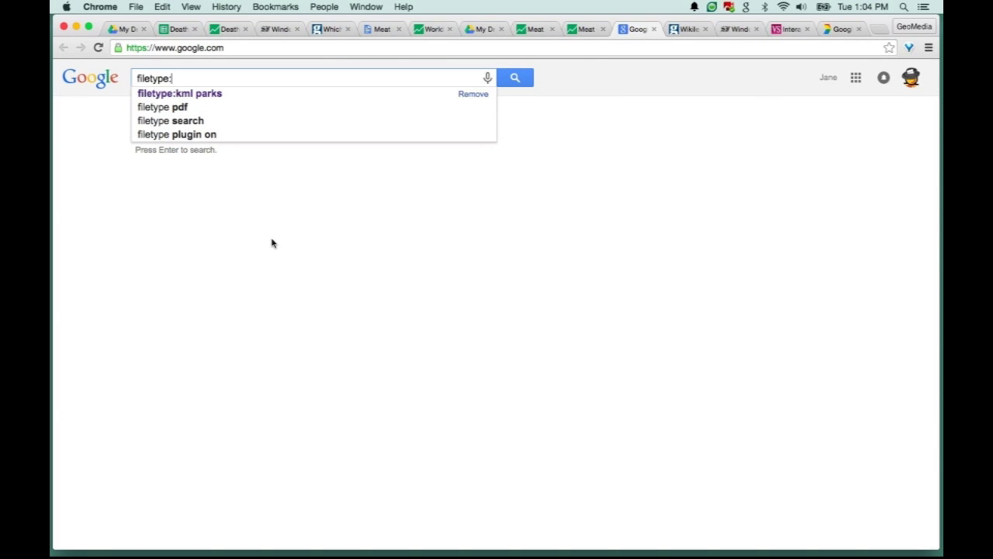
pyautogui.write('kml world boundaries')
pyautogui.press('Return')
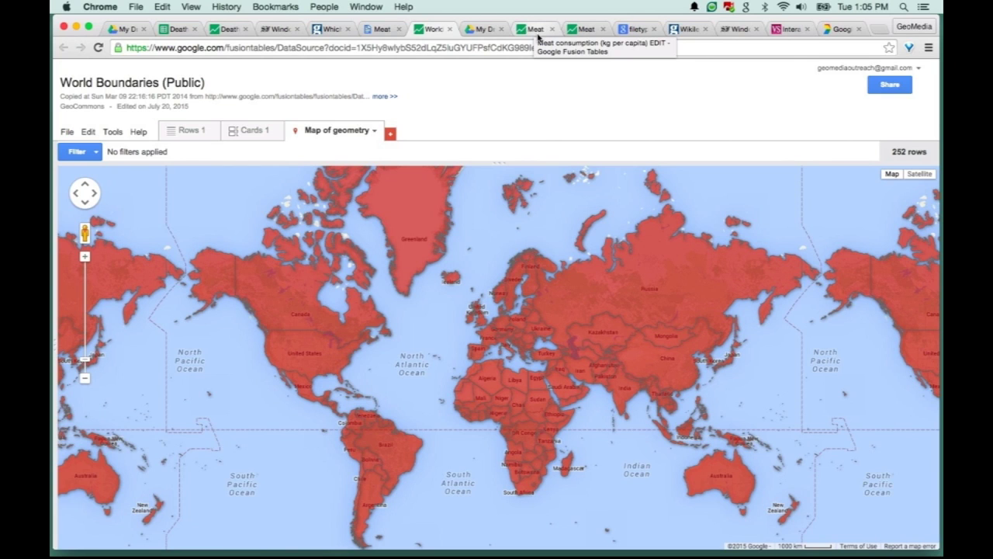
# - Return to the World Boundaries (Public) table and select its full web address
pyautogui.click(534, 30)
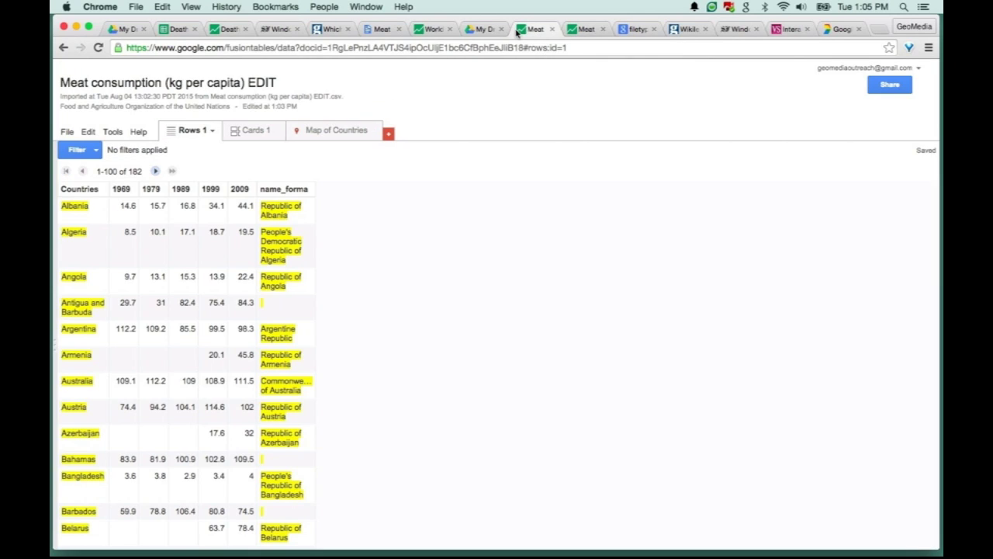
pyautogui.click(430, 29)
pyautogui.click(335, 49)
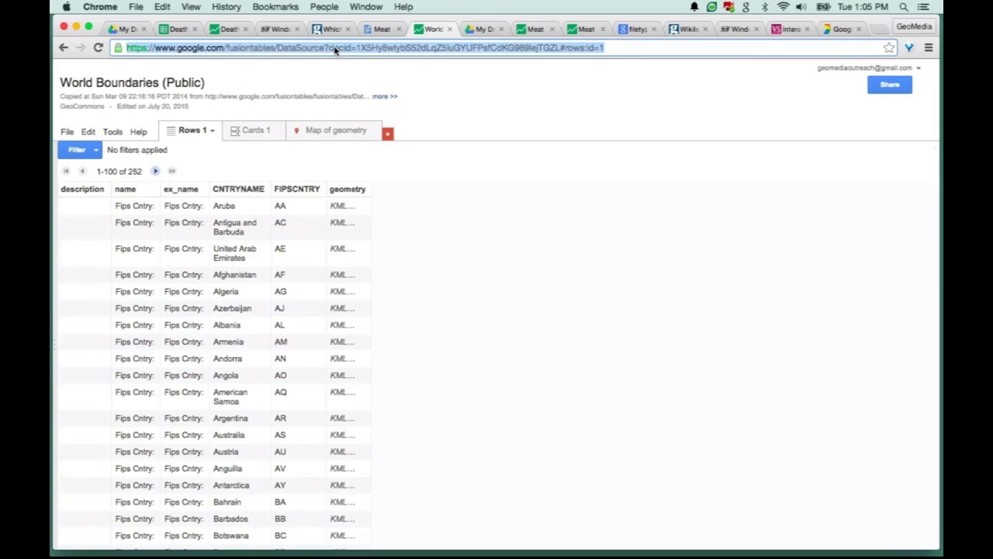
# - Start a merge of the meat table with the pasted World Boundaries (Public) table address
pyautogui.click(532, 31)
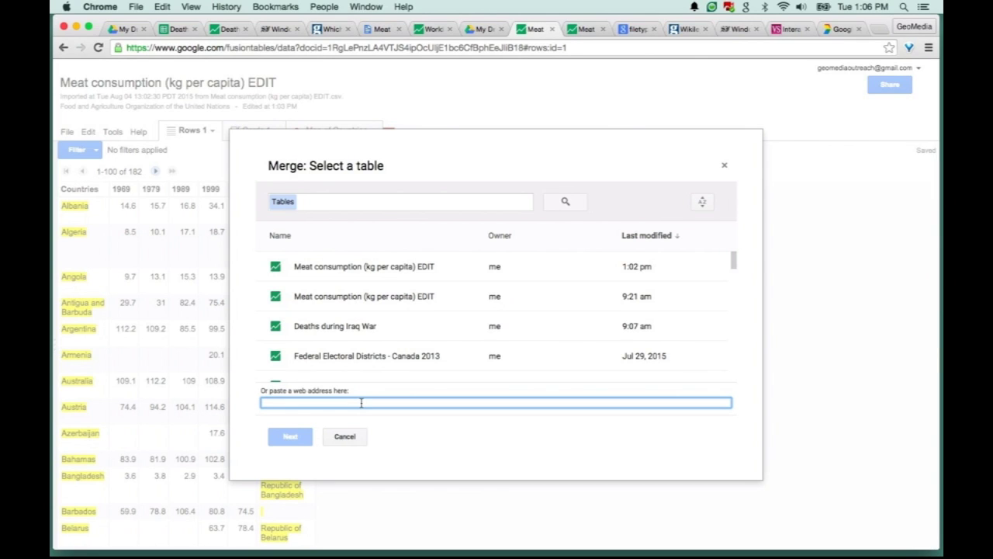
pyautogui.write('https://www.google.com/fusiontables/DataSource?docid=1X5Hy8wlybS52dLqZ5luGYUFPsfCdKG989lejTGZL#rows:id=1')
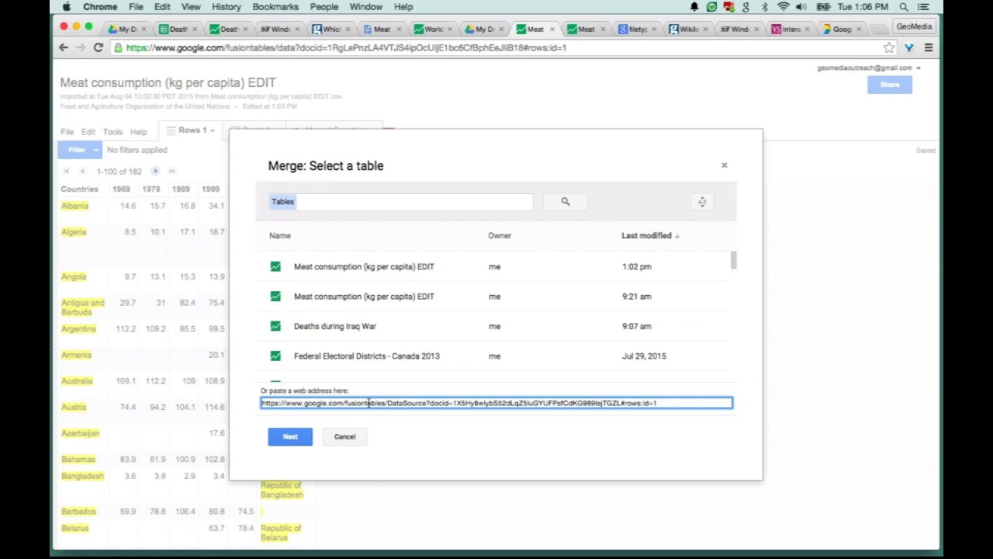
pyautogui.click(303, 438)
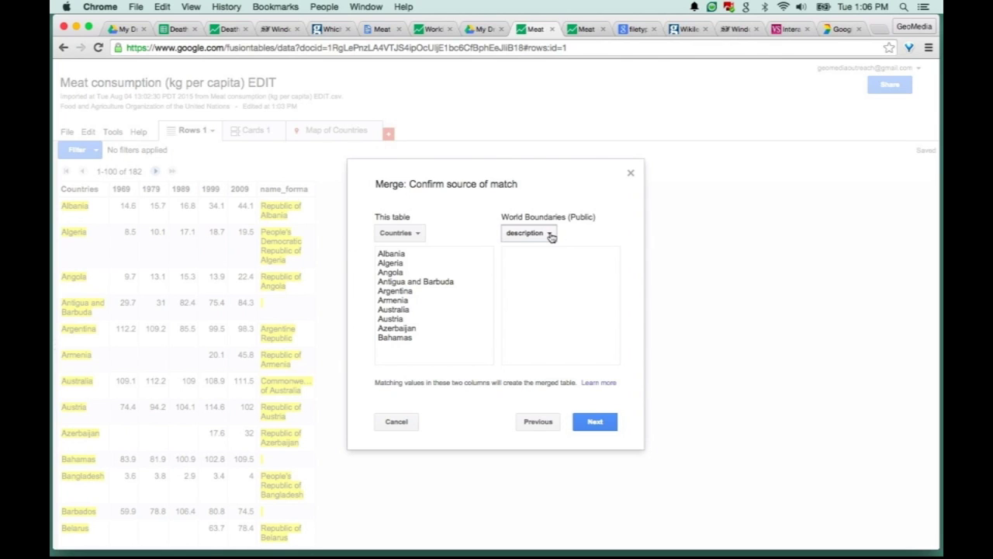
# - Match countries on the CNTRYNAME column, merge, and open the merged table
pyautogui.click(550, 234)
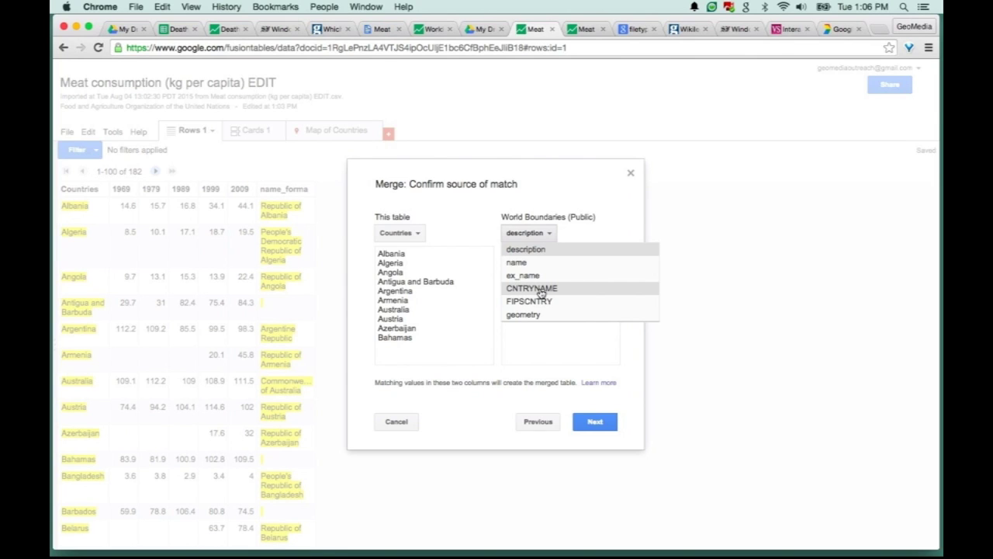
pyautogui.click(541, 289)
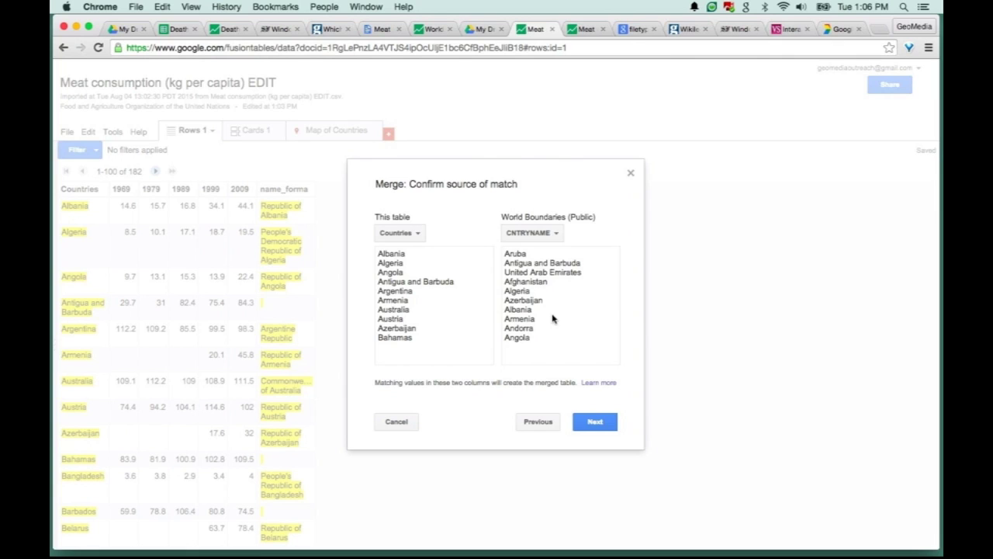
pyautogui.click(595, 422)
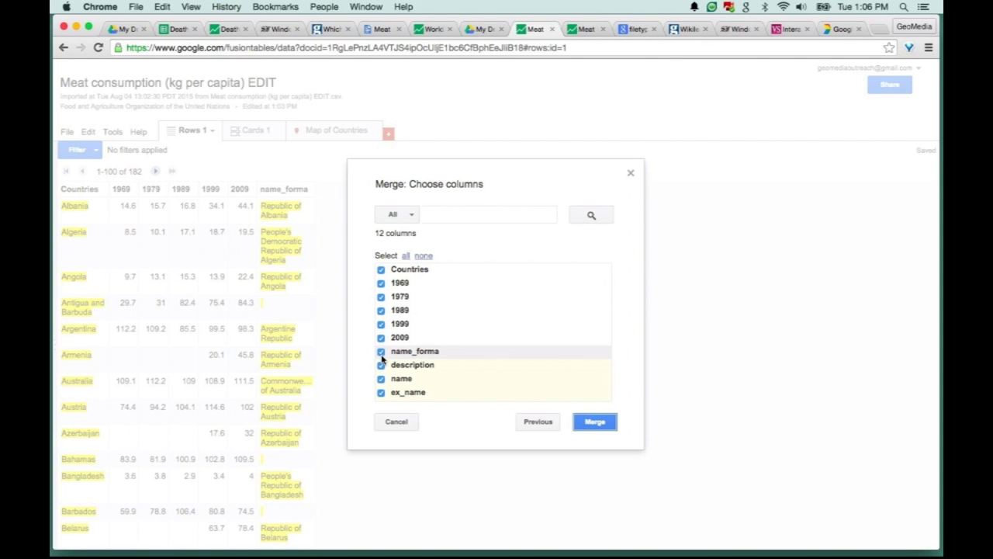
pyautogui.click(595, 422)
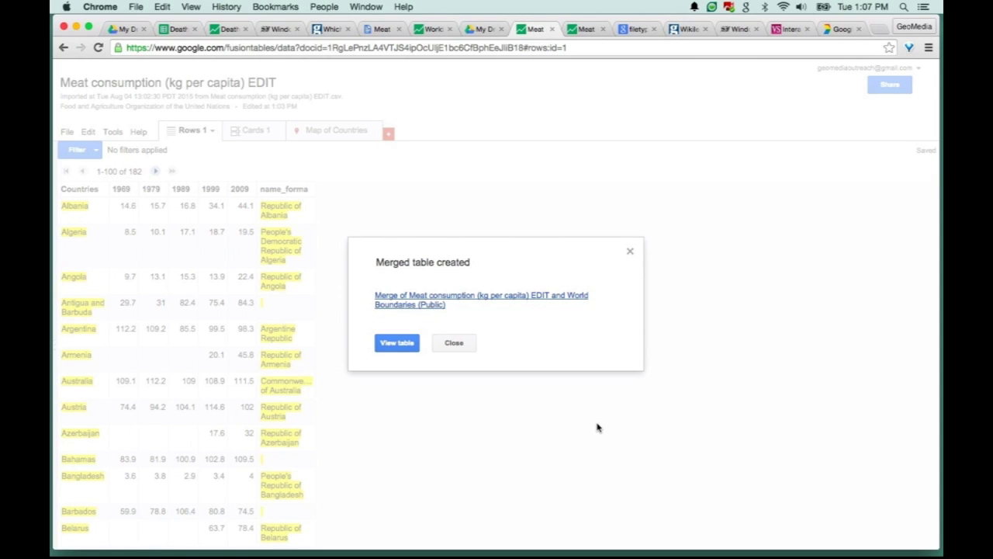
pyautogui.click(574, 296)
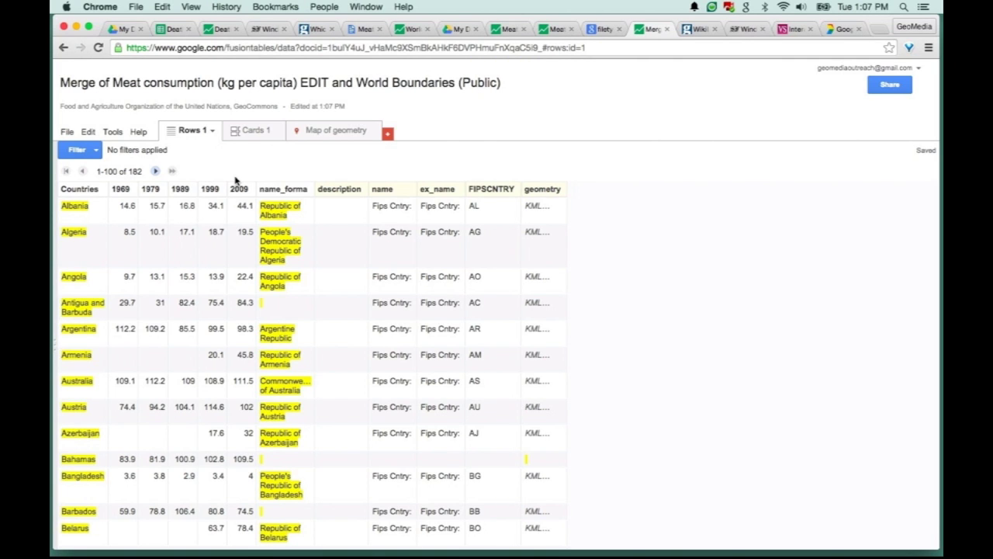
# - Show the merged table as a red-polygon map and open its feature style settings
pyautogui.click(339, 132)
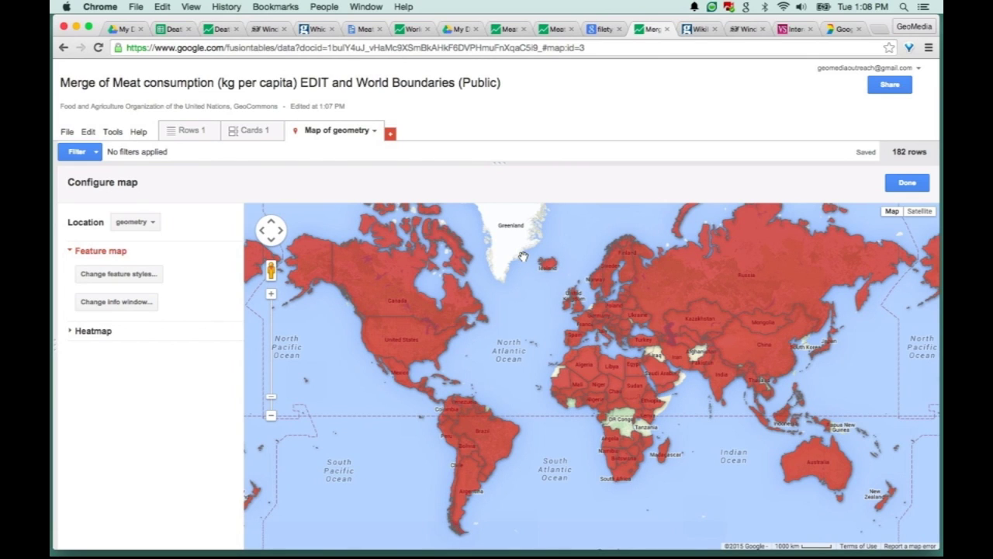
pyautogui.click(118, 273)
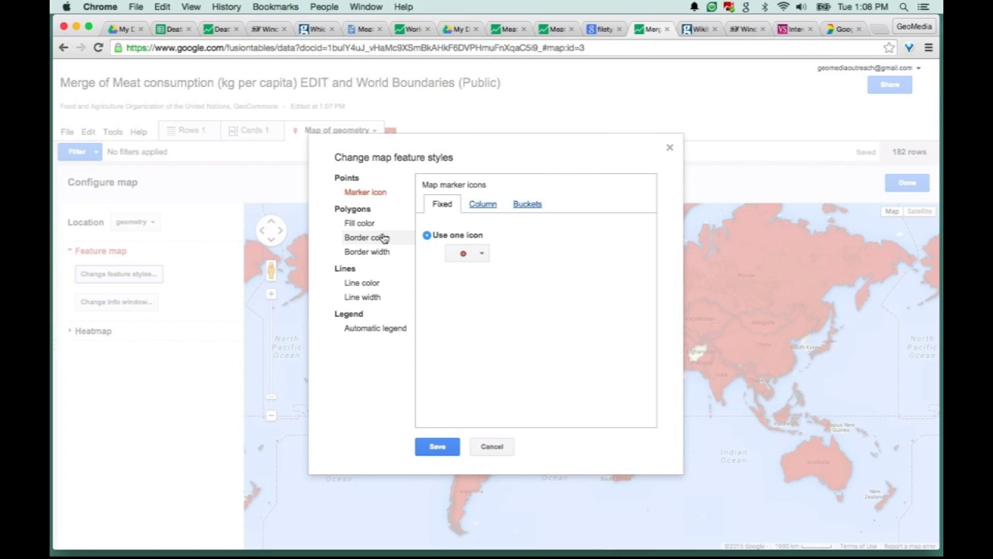
# - Set the polygon fill to a green gradient on column 2009, from 4 to 120.2
pyautogui.click(372, 225)
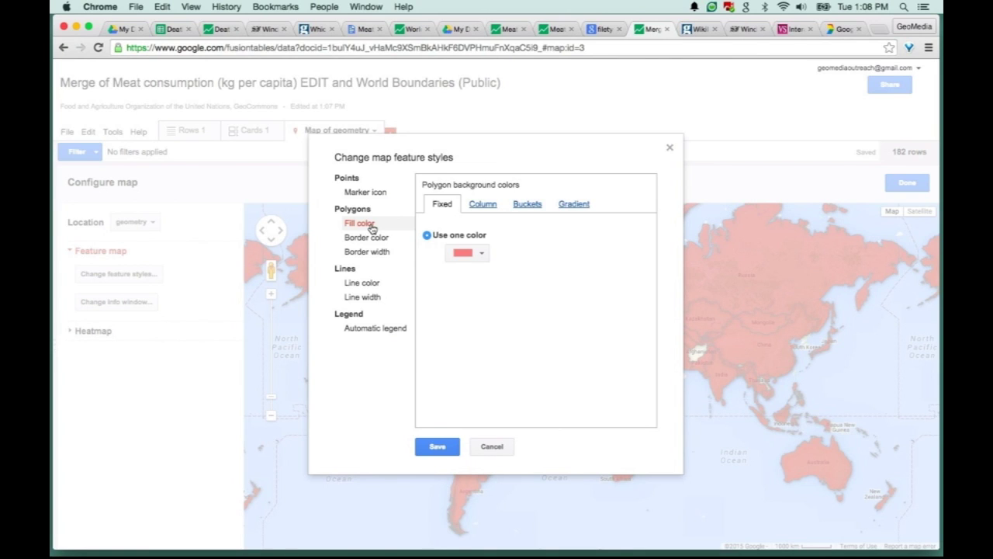
pyautogui.click(574, 203)
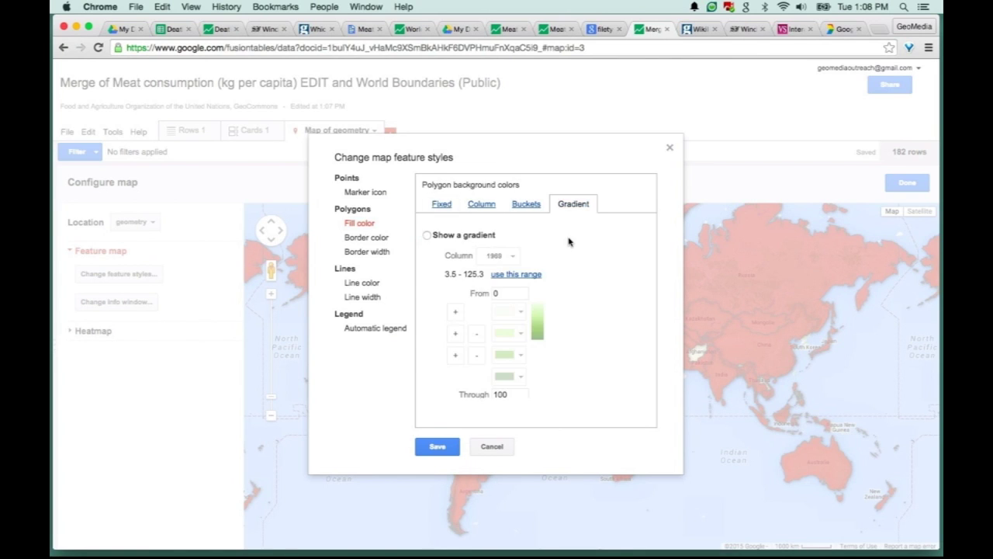
pyautogui.click(427, 235)
pyautogui.click(501, 255)
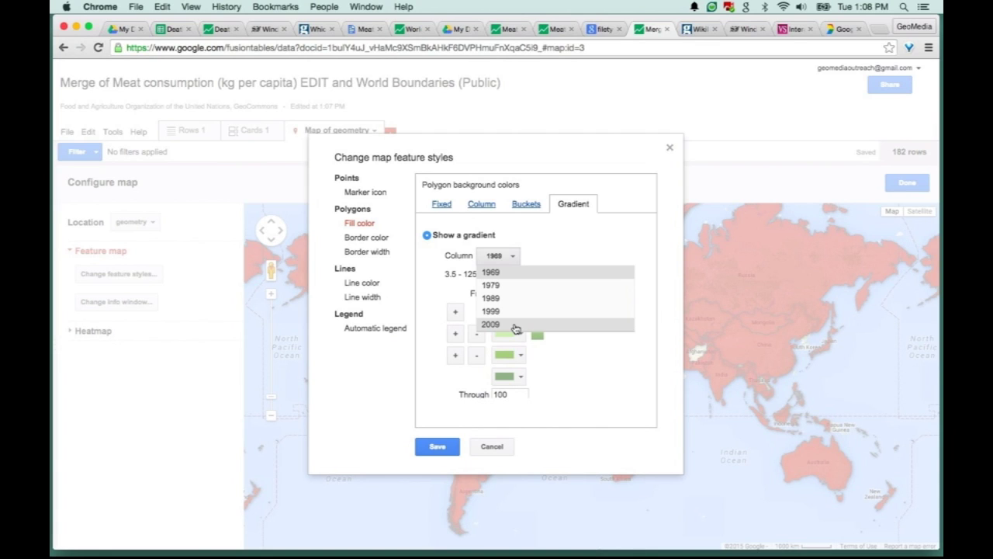
pyautogui.click(515, 326)
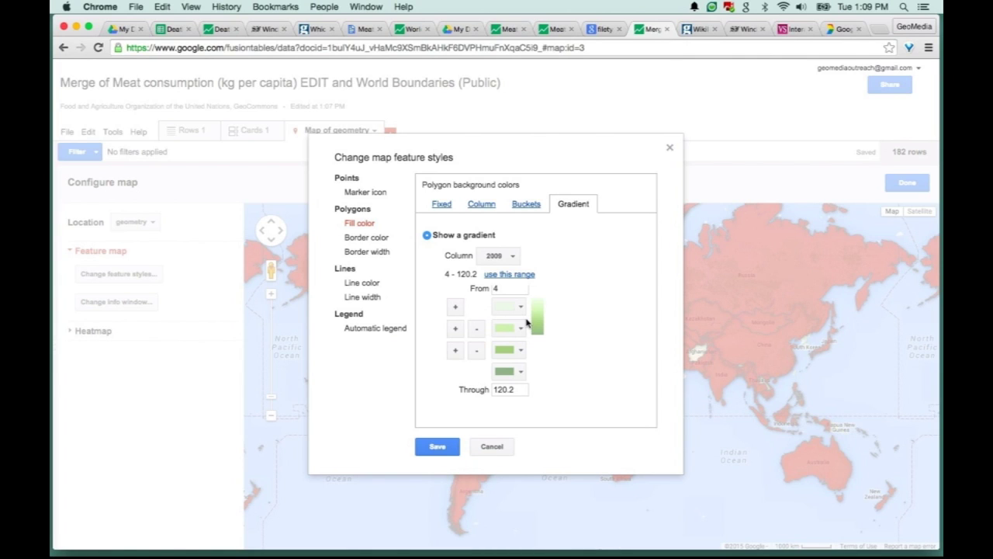
pyautogui.click(520, 307)
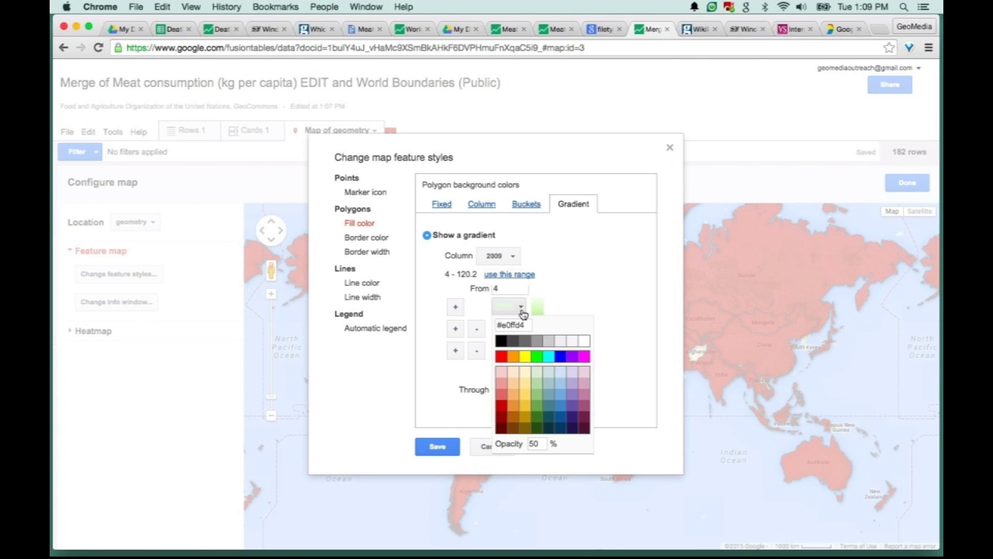
pyautogui.click(564, 310)
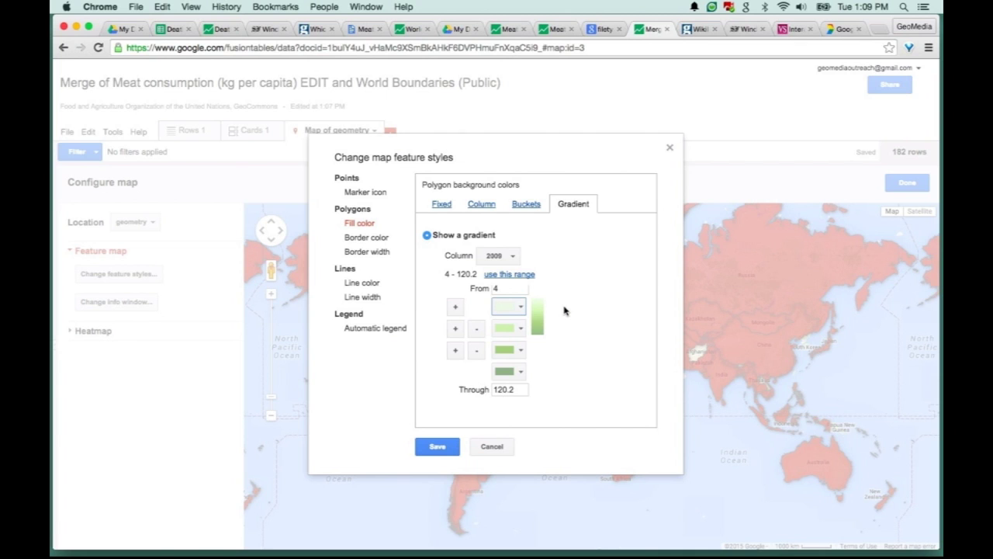
# - Apply the gradient style, review sharing settings, and select the map's embed HTML from Publish
pyautogui.press('Return')
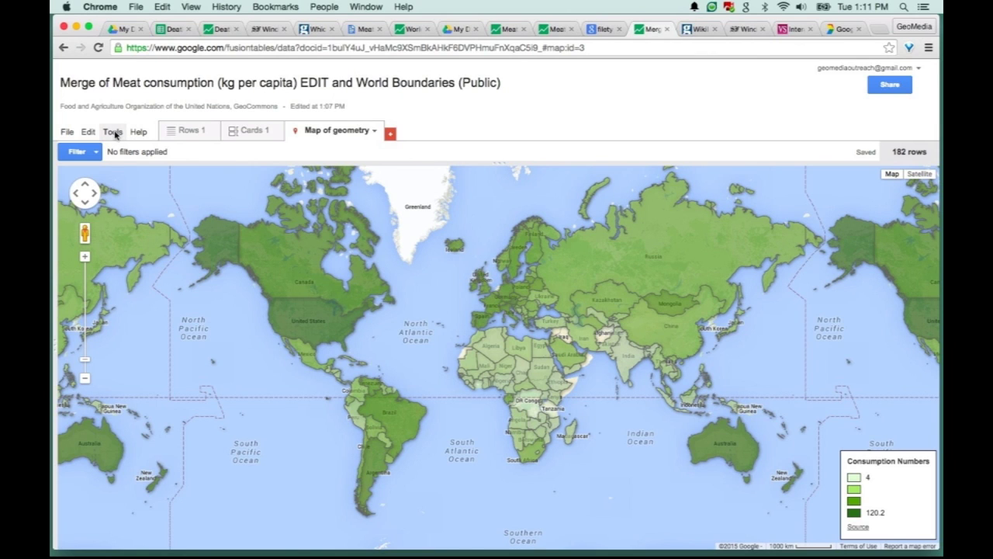
pyautogui.click(890, 84)
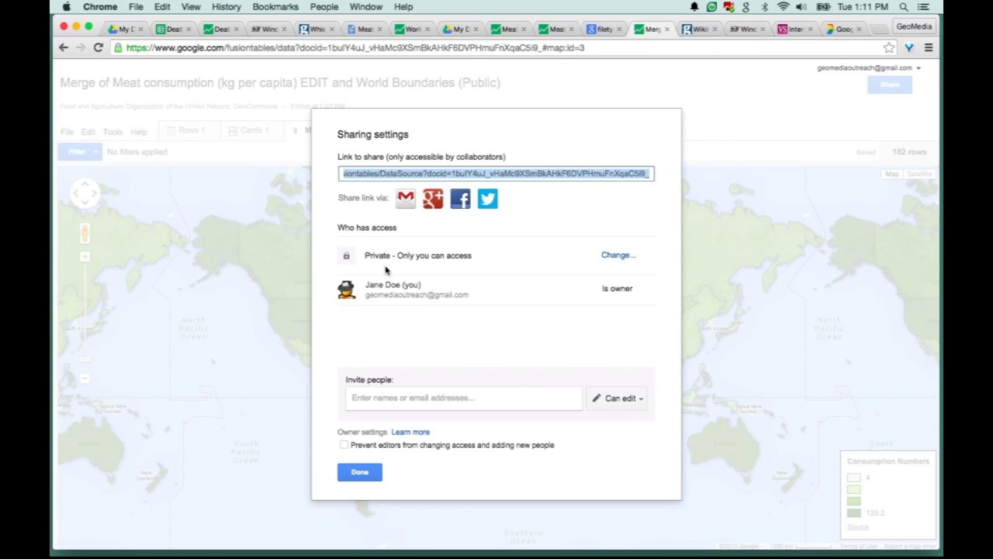
pyautogui.click(112, 131)
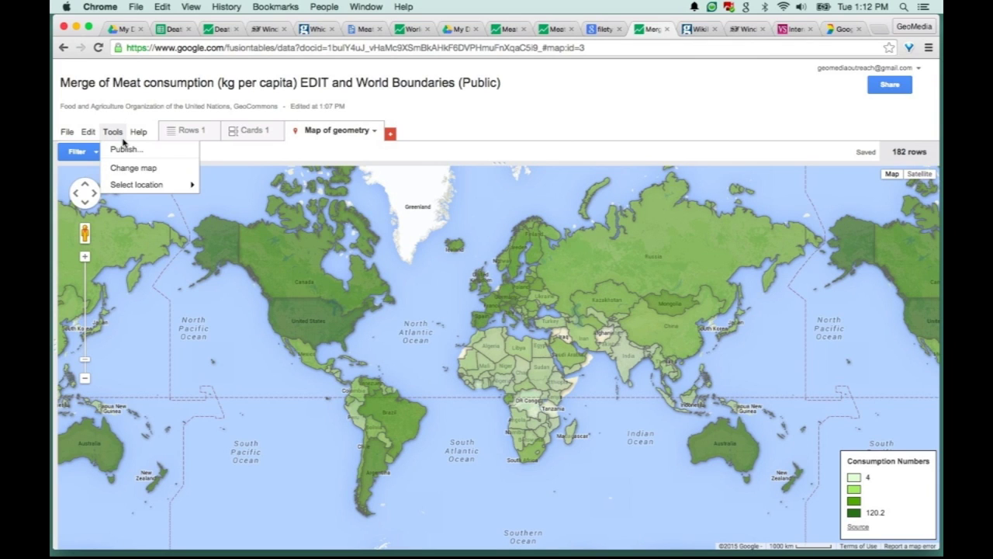
pyautogui.click(123, 148)
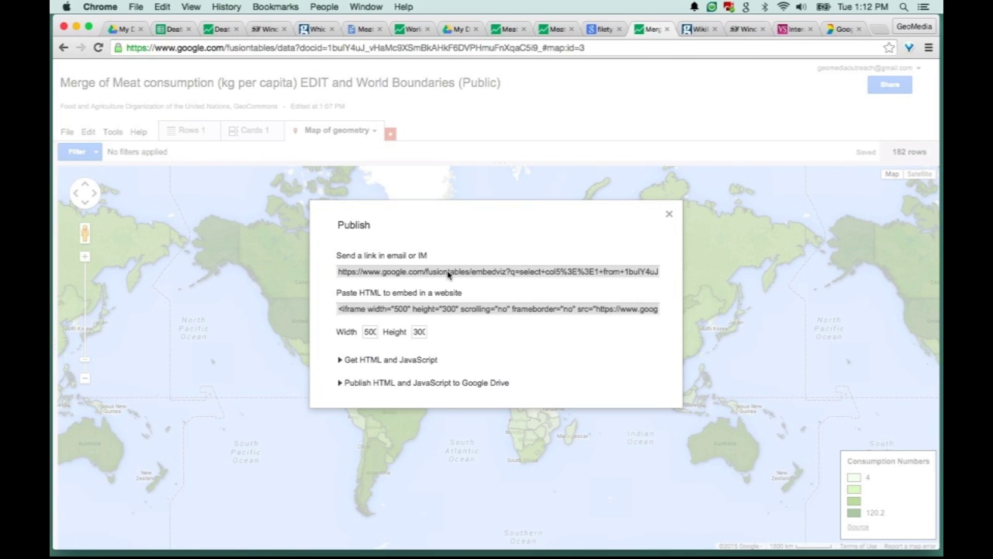
pyautogui.click(487, 309)
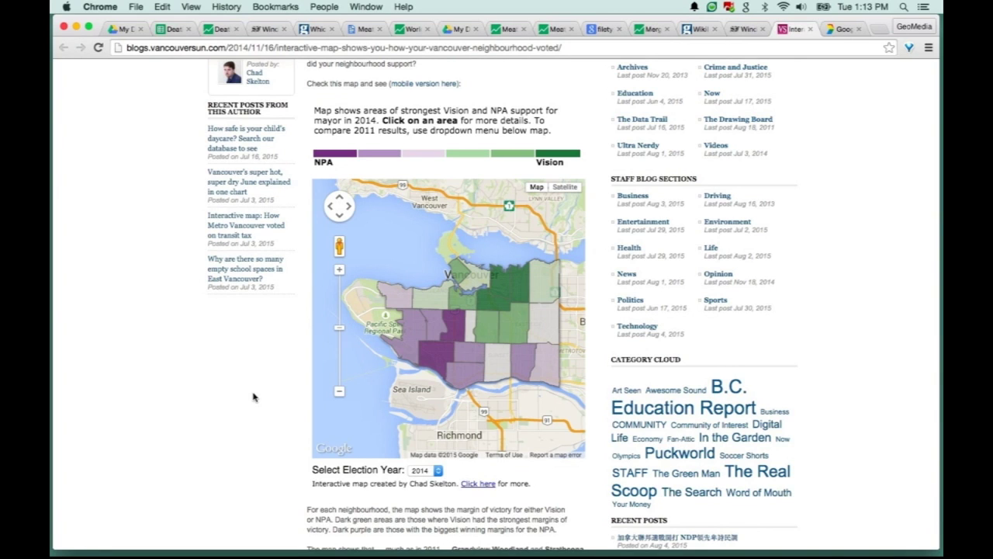
pyautogui.scroll(-1, 253, 397)
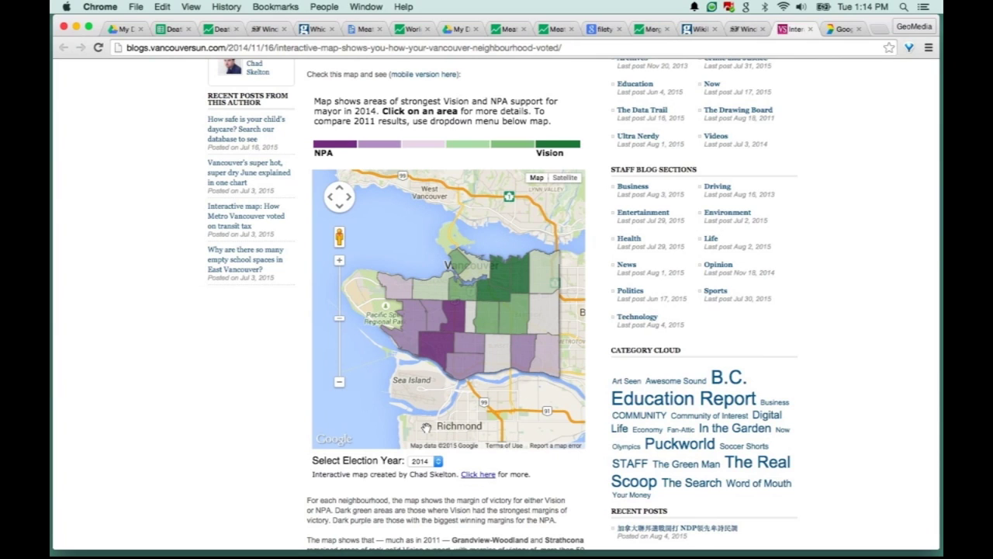